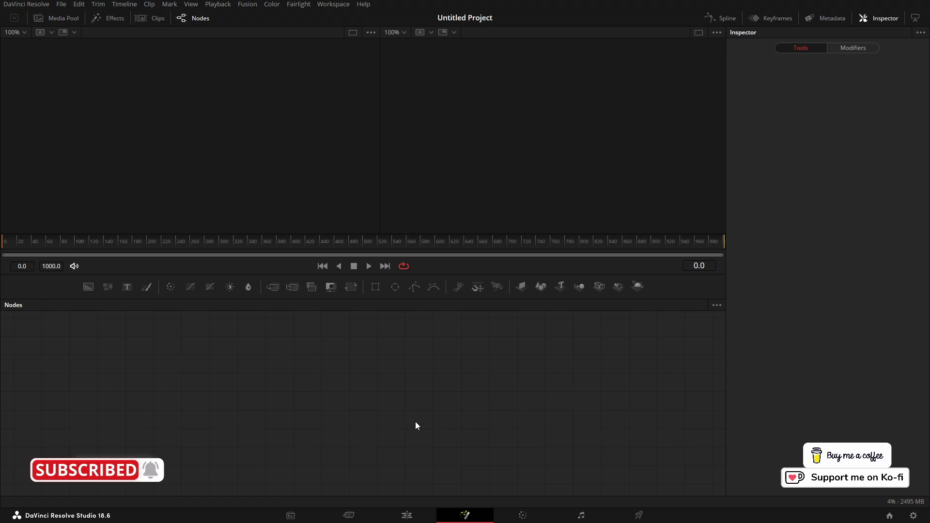
Add a Background node, shift MediaOut1 right, and merge a Text node over Background1
{"action": "left_click", "coordinate": [243, 399]}
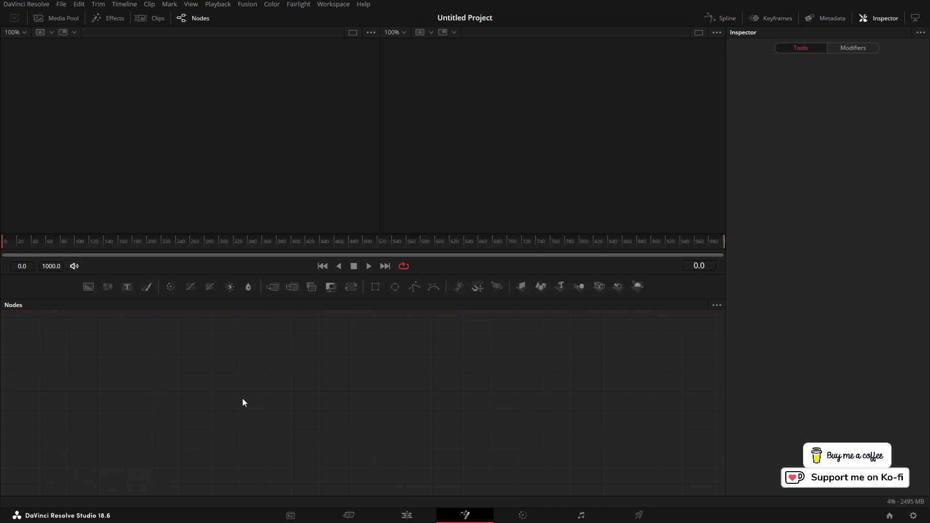
{"action": "key", "text": "b"}
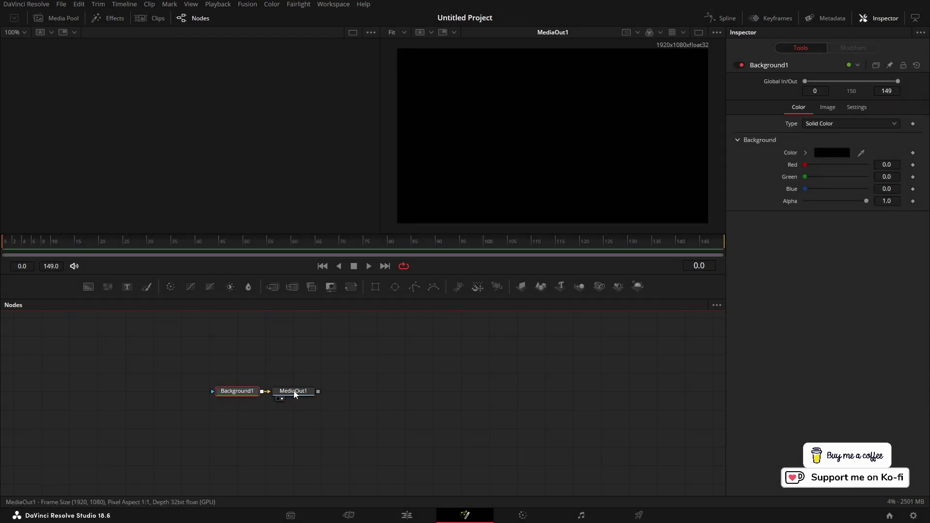
{"action": "left_click_drag", "start_coordinate": [297, 395], "coordinate": [671, 383]}
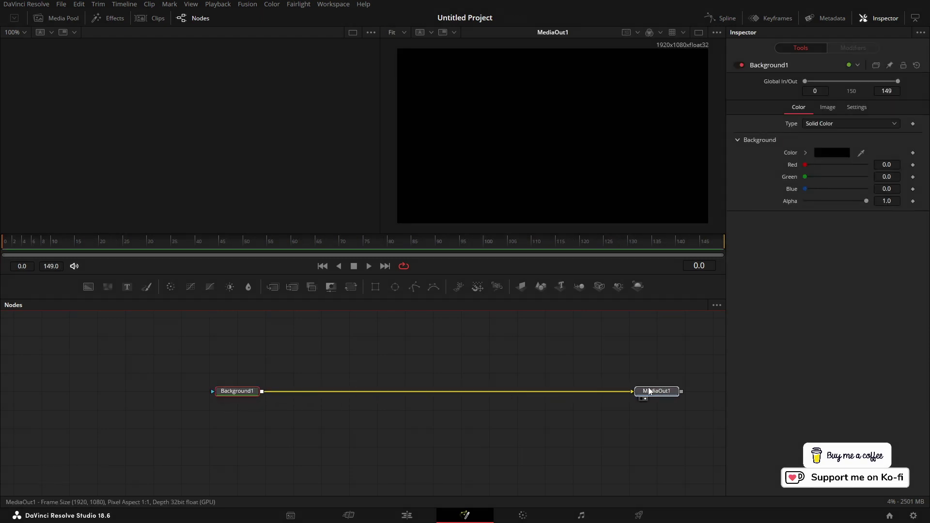
{"action": "left_click", "coordinate": [246, 393]}
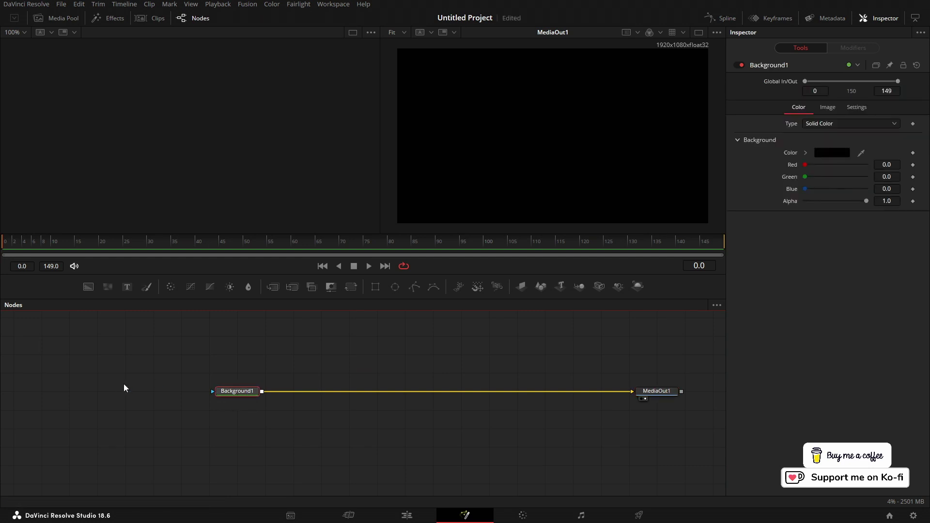
{"action": "key", "text": "t"}
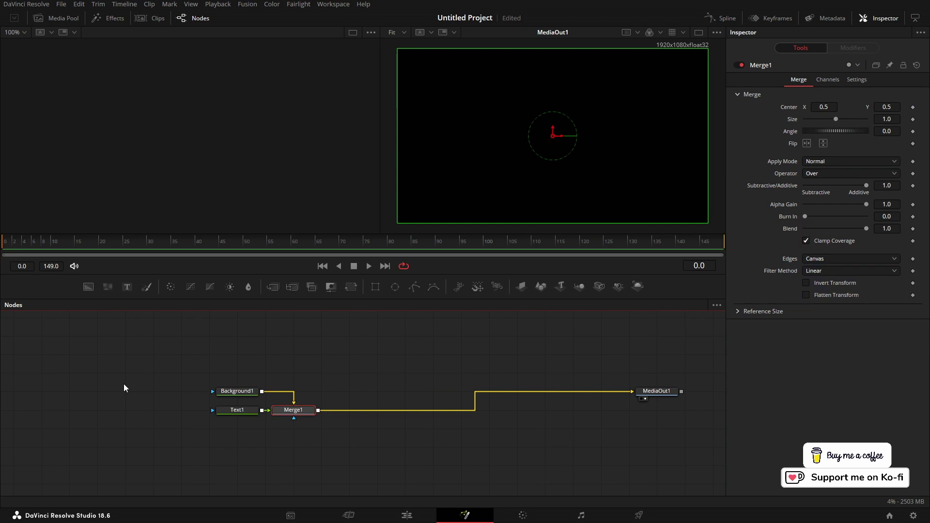
Find and choose the HotKey Manager action by searching 'hotk' in Select Action
{"action": "left_click", "coordinate": [391, 363]}
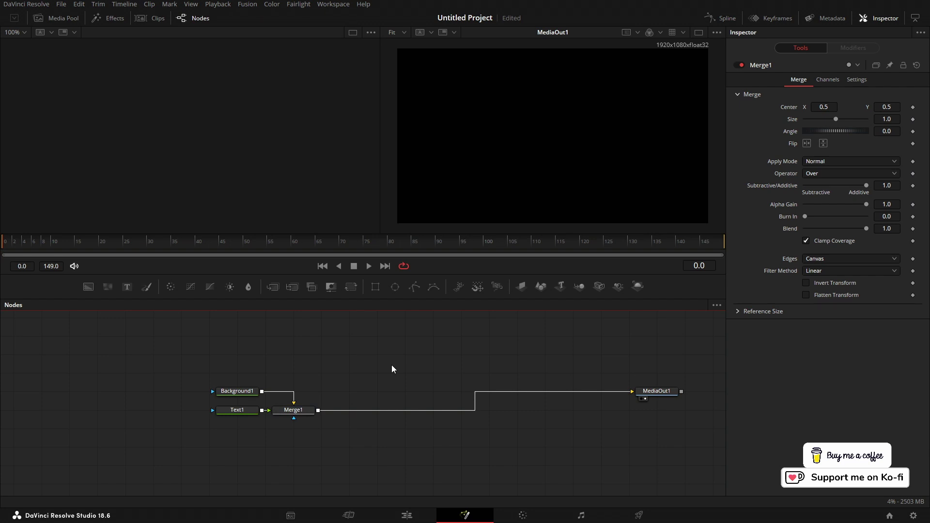
{"action": "key", "text": "ctrl+shift+space"}
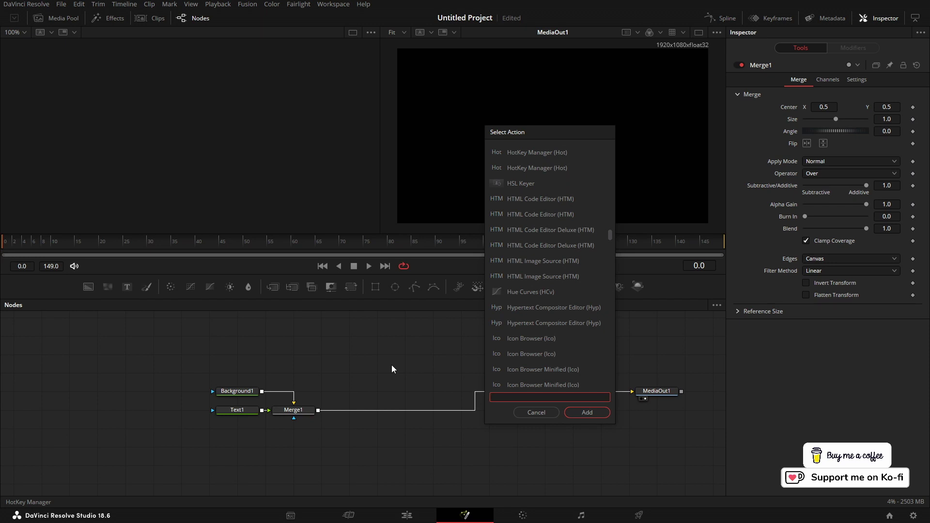
{"action": "type", "text": "hotkey"}
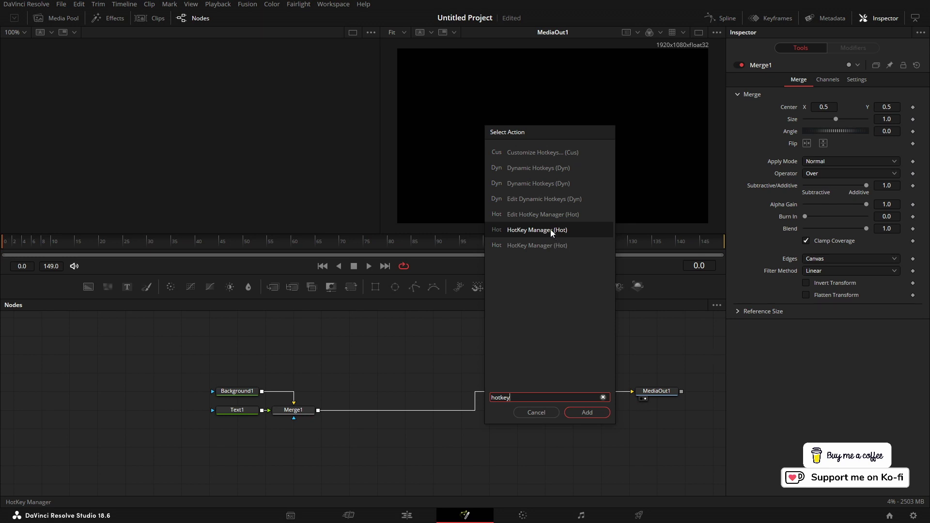
{"action": "left_click", "coordinate": [552, 231]}
Open the Hotkey Manager, show Views > Flow, and delete the Ctrl+Alt+G Glow shortcut
{"action": "left_click", "coordinate": [584, 414]}
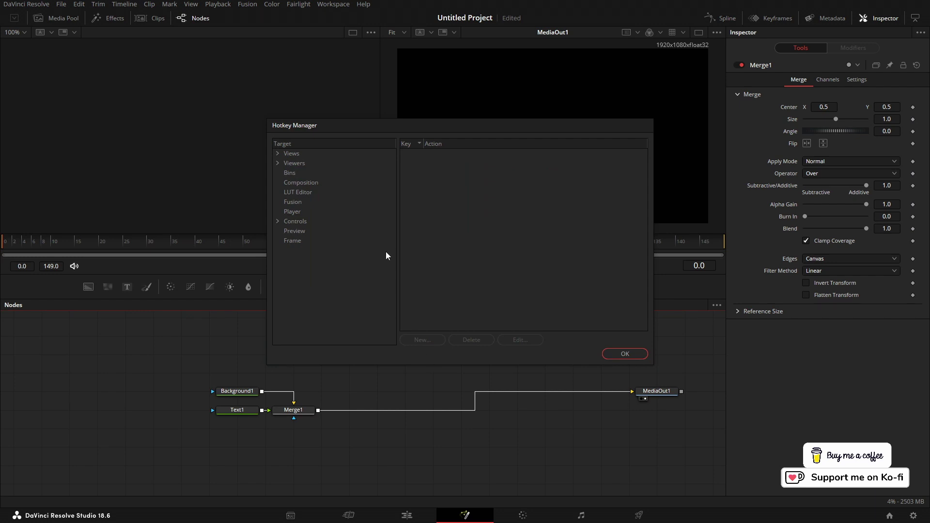
{"action": "left_click", "coordinate": [278, 154]}
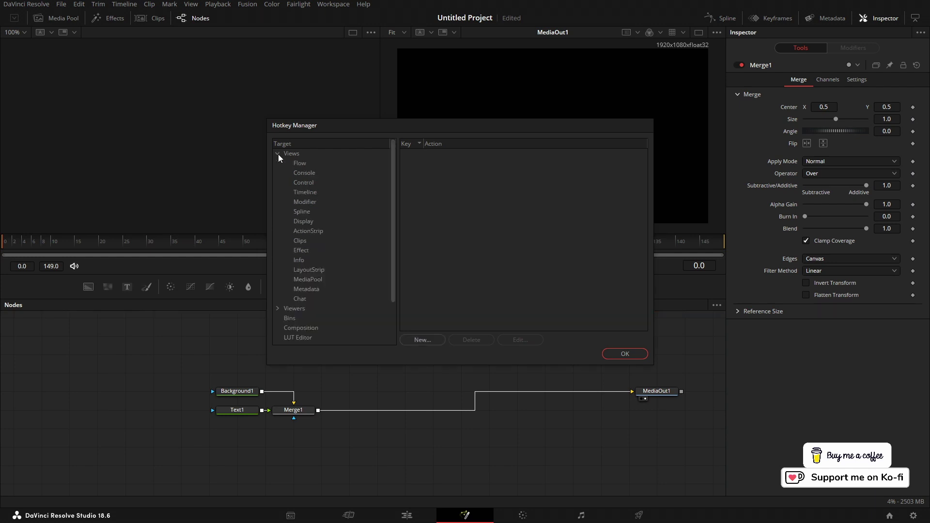
{"action": "left_click", "coordinate": [301, 166]}
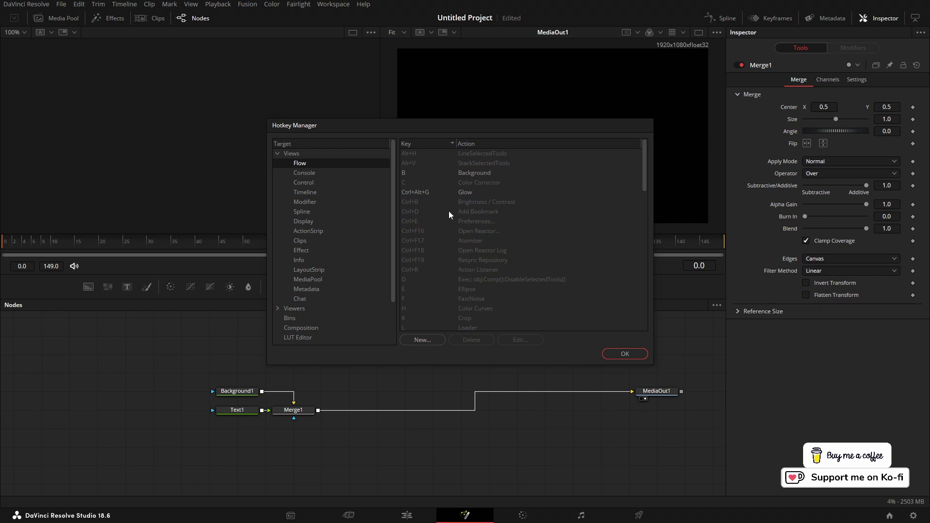
{"action": "left_click", "coordinate": [422, 193]}
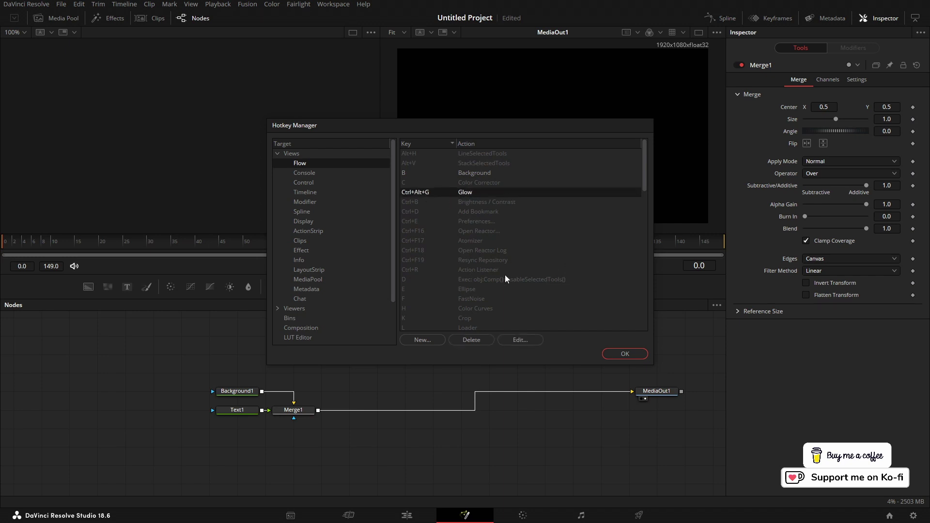
{"action": "left_click", "coordinate": [469, 341]}
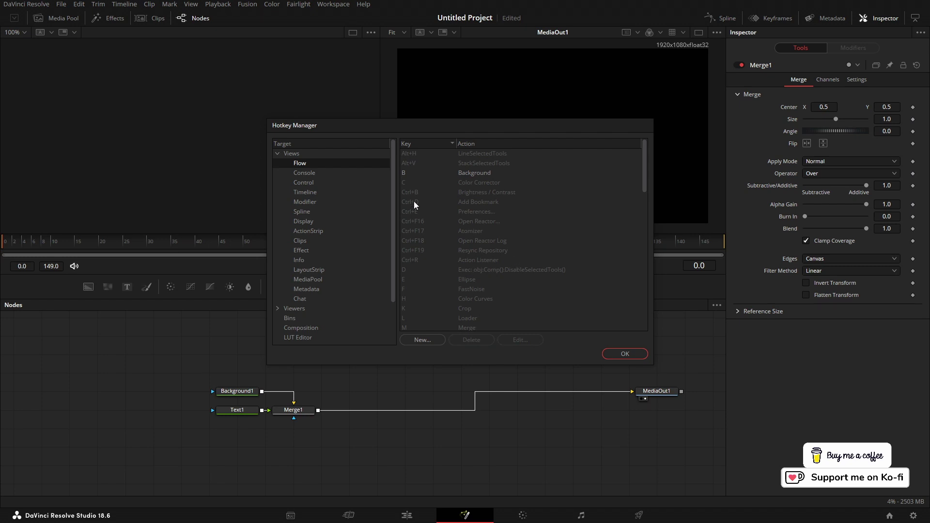
{"action": "scroll", "coordinate": [426, 270], "scroll_direction": "down", "scroll_amount": 3}
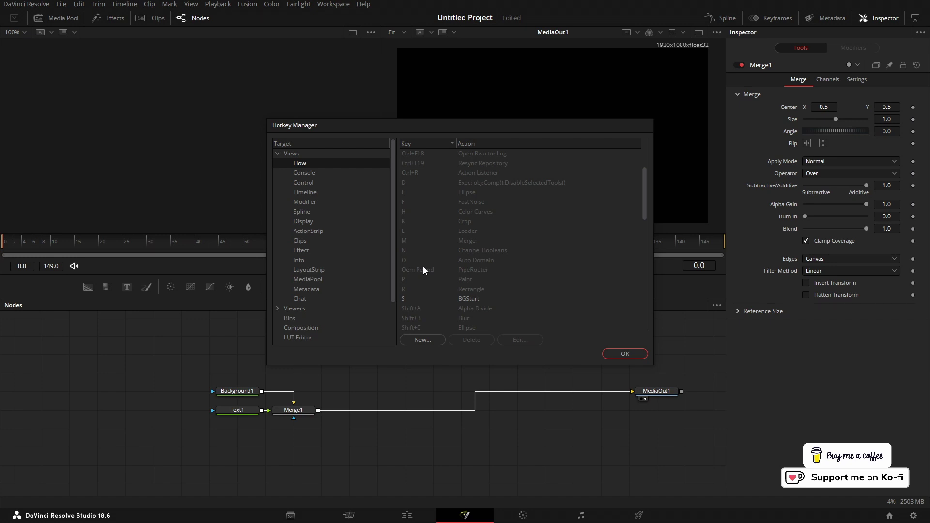
{"action": "scroll", "coordinate": [423, 266], "scroll_direction": "up", "scroll_amount": 3}
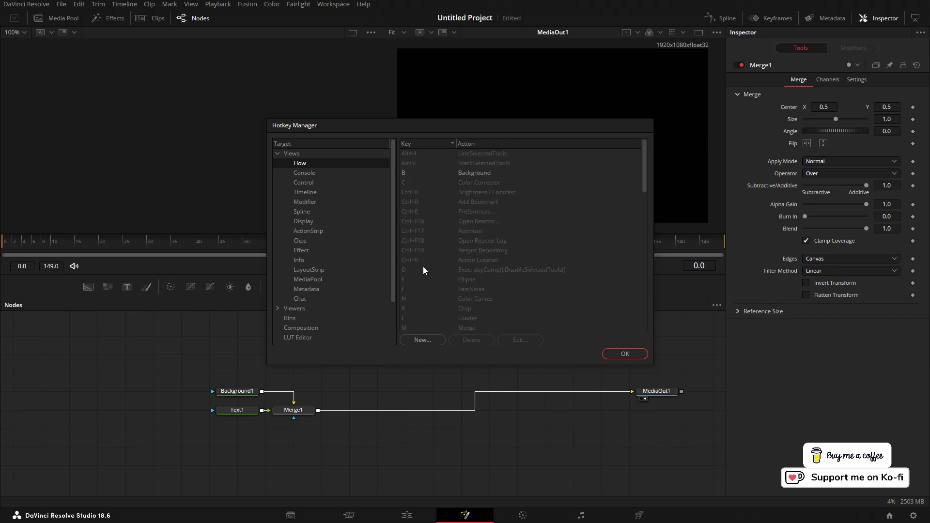
Start a new Flow hotkey and record Shift+Ctrl+G as its key sequence
{"action": "left_click", "coordinate": [423, 340]}
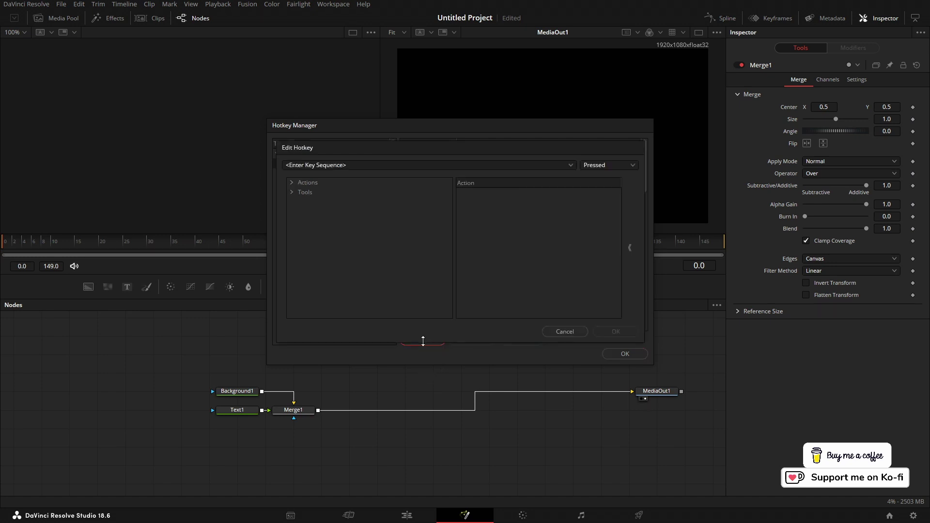
{"action": "left_click", "coordinate": [365, 167]}
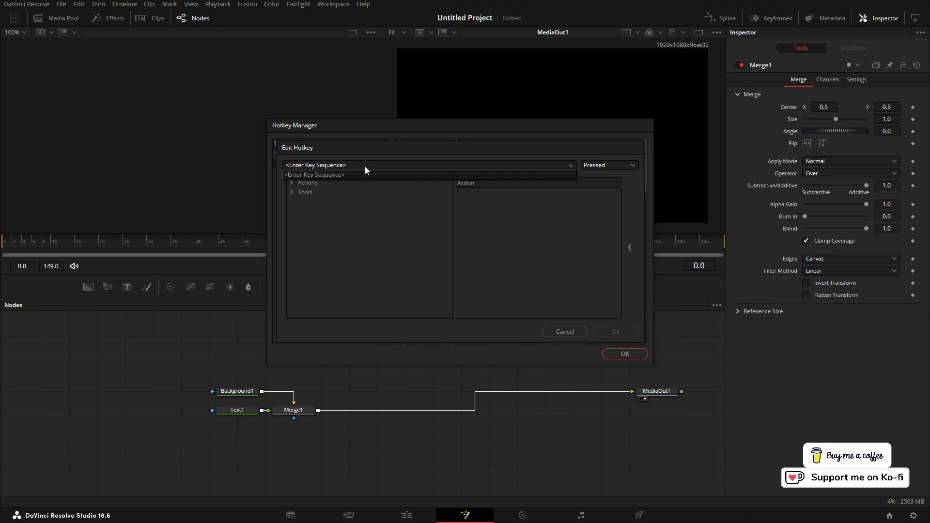
{"action": "key", "text": "ctrl+alt+g"}
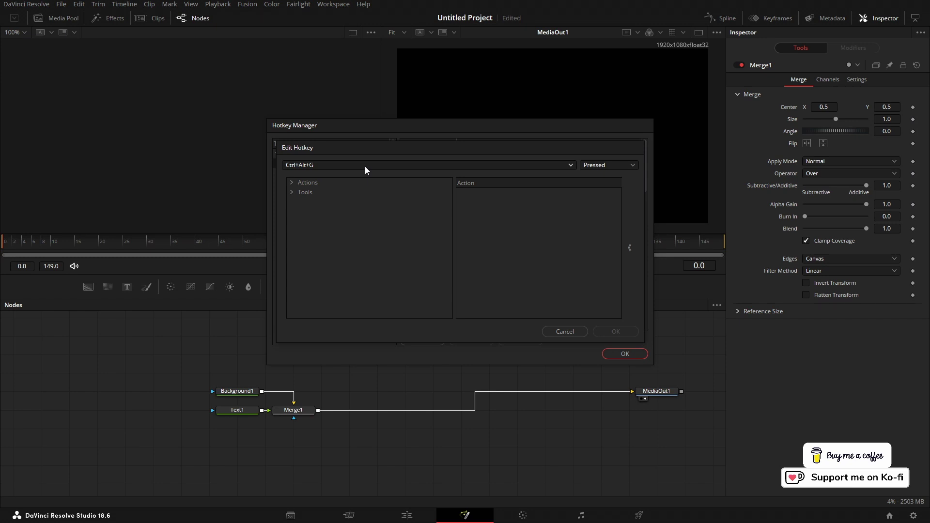
{"action": "left_click", "coordinate": [365, 167]}
{"action": "key", "text": "shift"}
{"action": "left_click", "coordinate": [307, 167]}
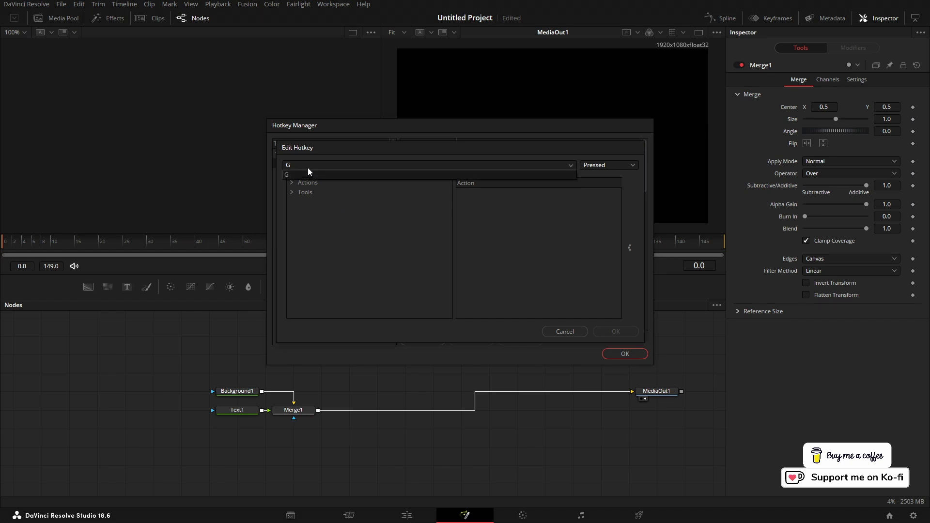
{"action": "key", "text": "shift"}
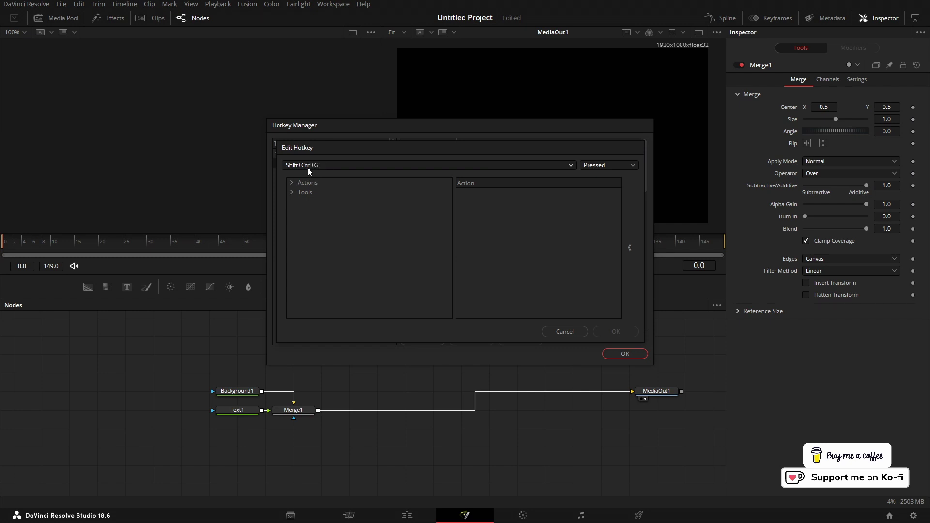
Assign the Tools > Blur > Glow action to the new hotkey and confirm it
{"action": "left_click", "coordinate": [292, 193]}
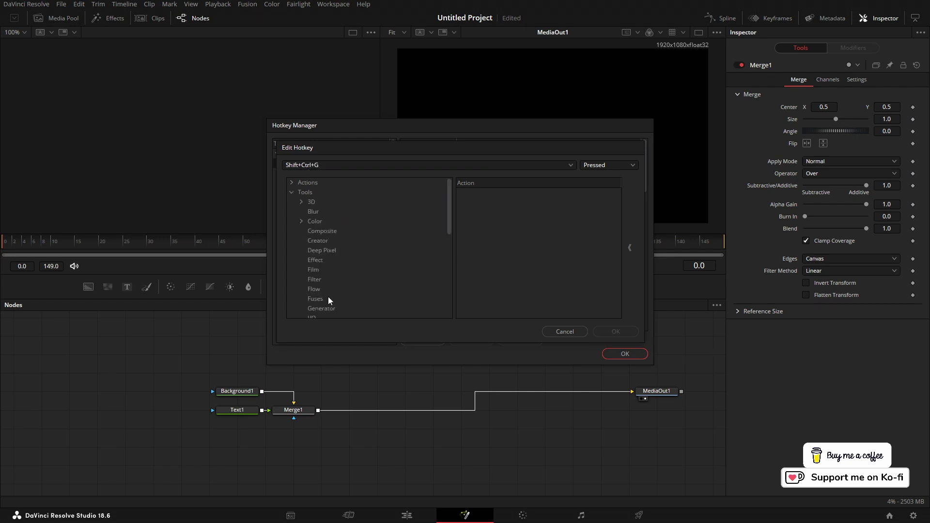
{"action": "left_click", "coordinate": [314, 212]}
{"action": "left_click", "coordinate": [472, 238]}
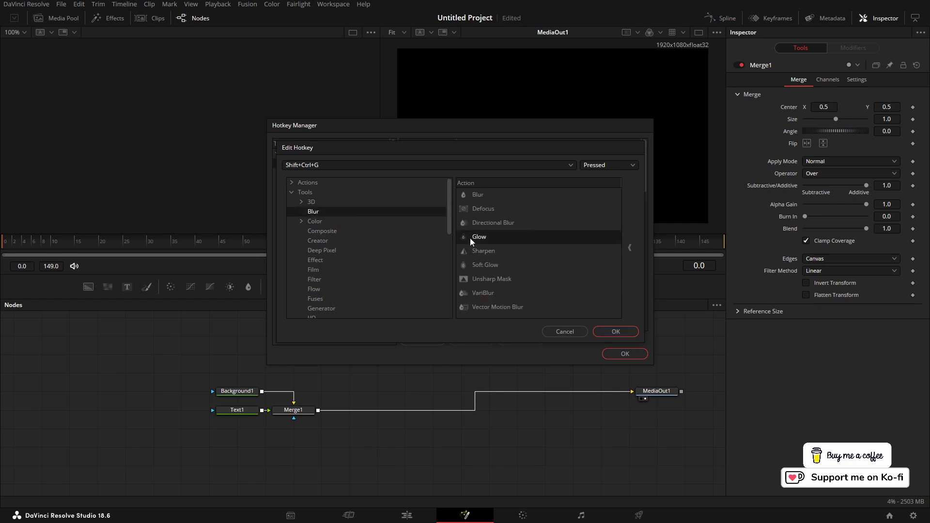
{"action": "left_click", "coordinate": [611, 334]}
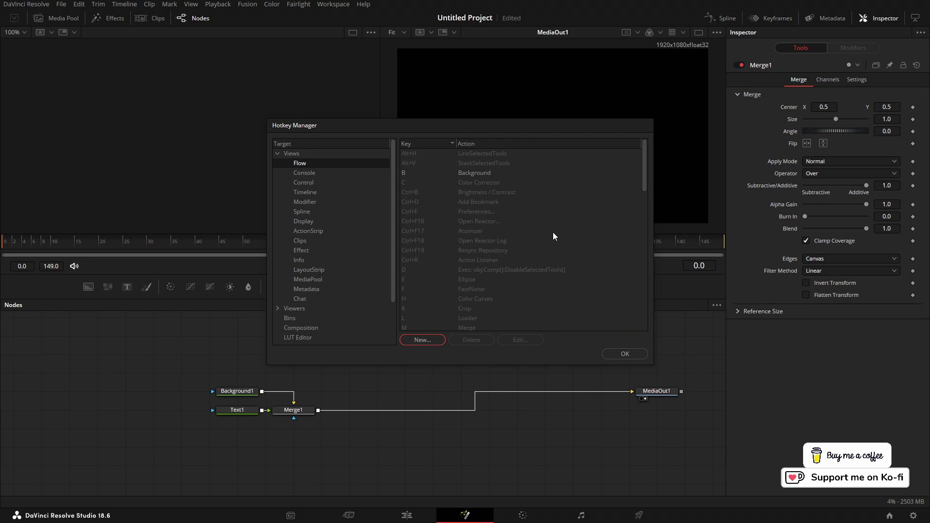
Close the Hotkey Manager, add Glow1 with Shift+Ctrl+G, and place it left of Text1
{"action": "scroll", "coordinate": [553, 231], "scroll_direction": "down", "scroll_amount": 5}
{"action": "scroll", "coordinate": [553, 232], "scroll_direction": "down", "scroll_amount": 3}
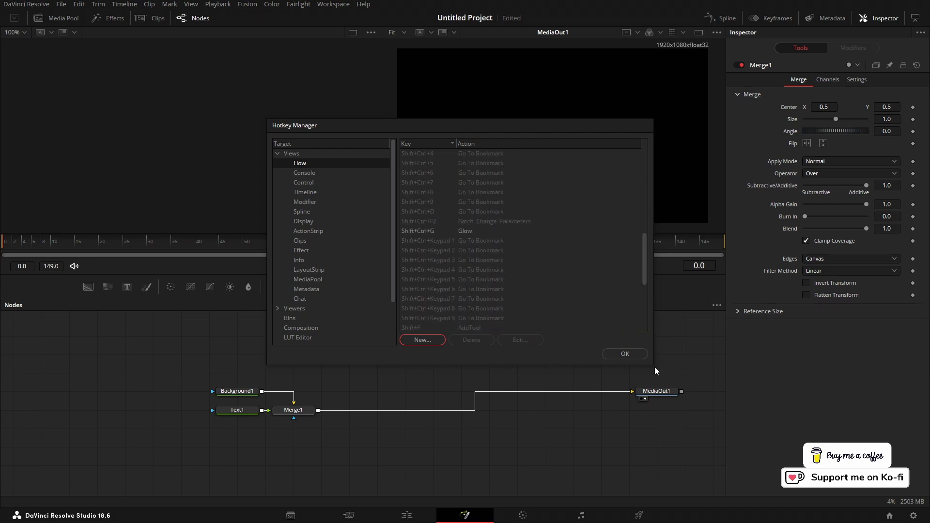
{"action": "left_click", "coordinate": [624, 354]}
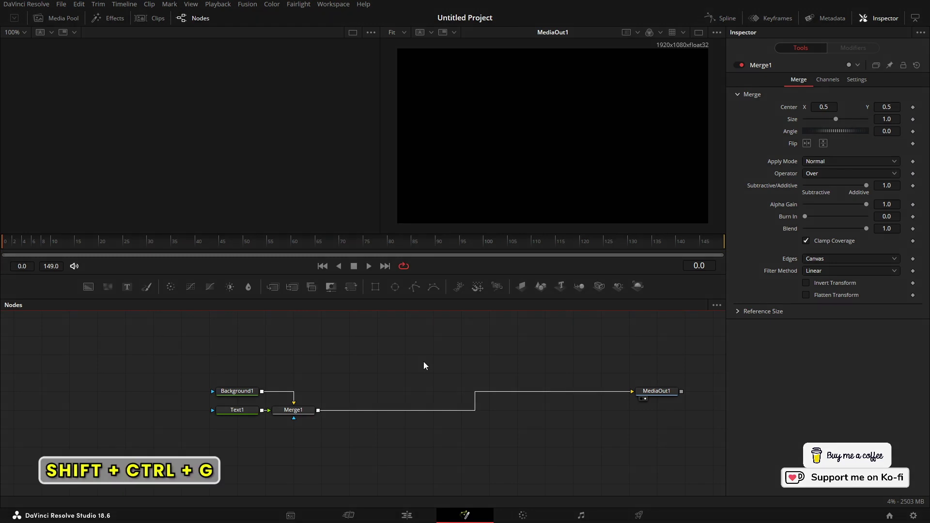
{"action": "key", "text": "shift+ctrl+g"}
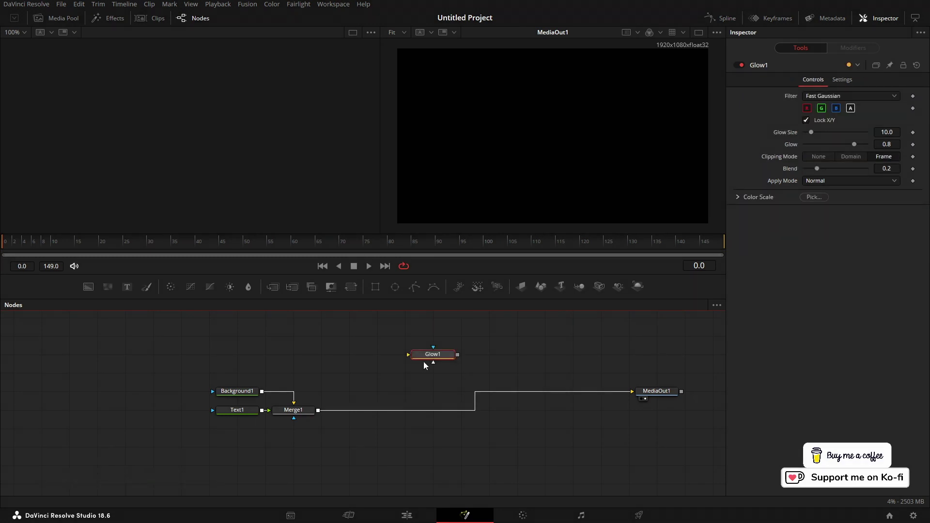
{"action": "left_click_drag", "start_coordinate": [424, 362], "coordinate": [144, 411]}
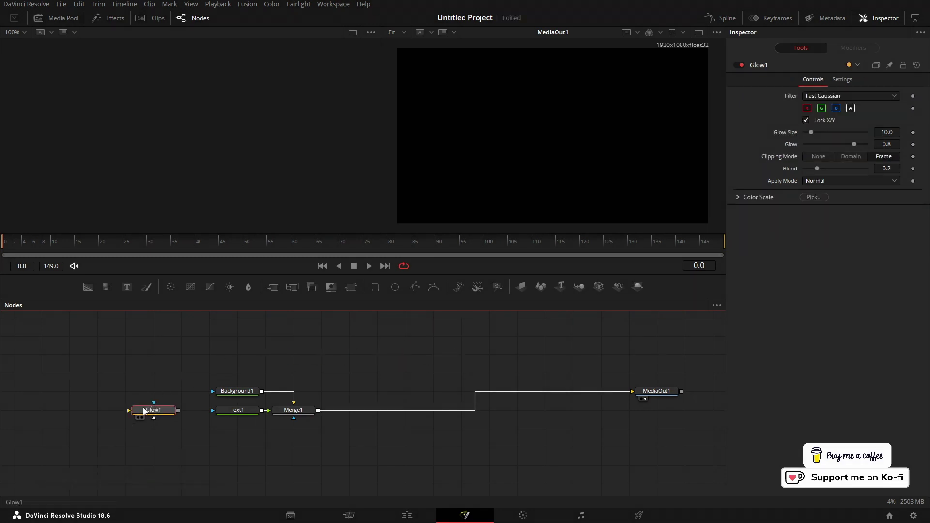
Go to the Fusion Config folder via Quick Access Popup and open user.fu in VS Code
{"action": "middle_click", "coordinate": [400, 362]}
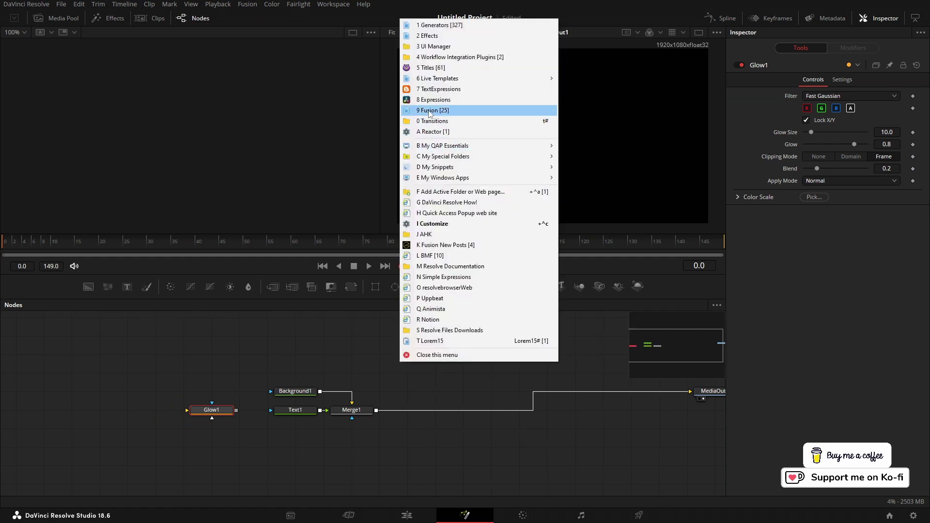
{"action": "left_click", "coordinate": [429, 320]}
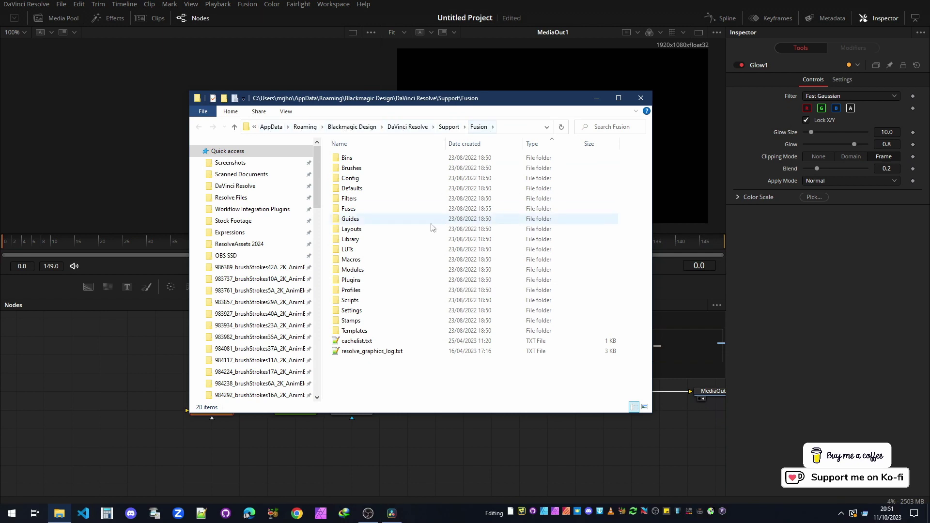
{"action": "double_click", "coordinate": [337, 182]}
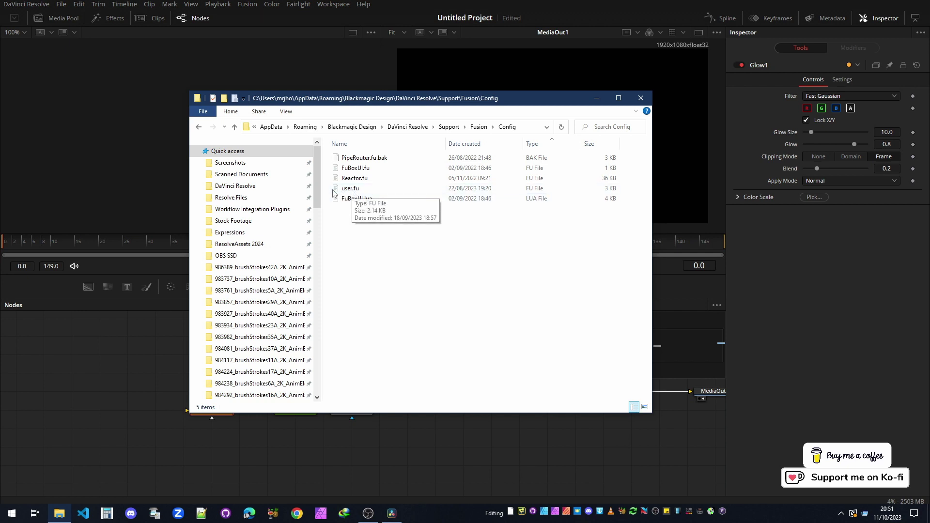
{"action": "double_click", "coordinate": [352, 189]}
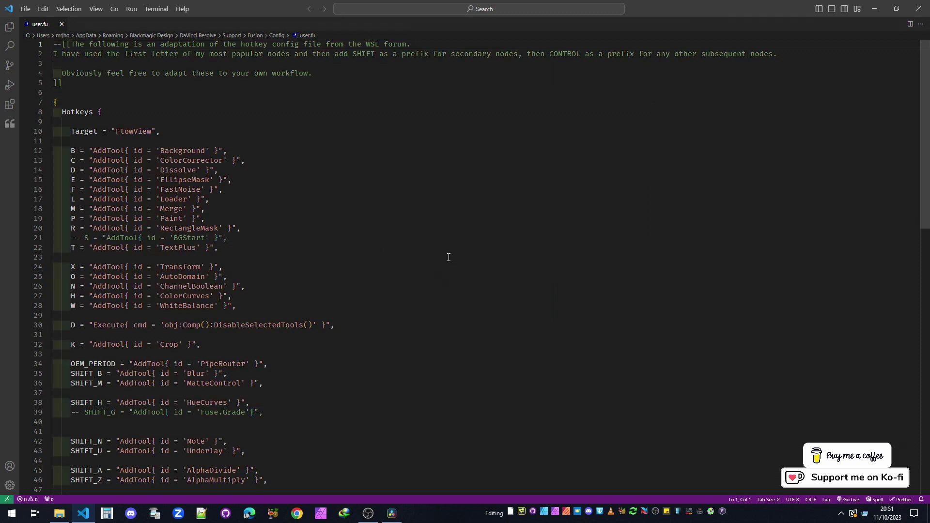
{"action": "left_click", "coordinate": [49, 102]}
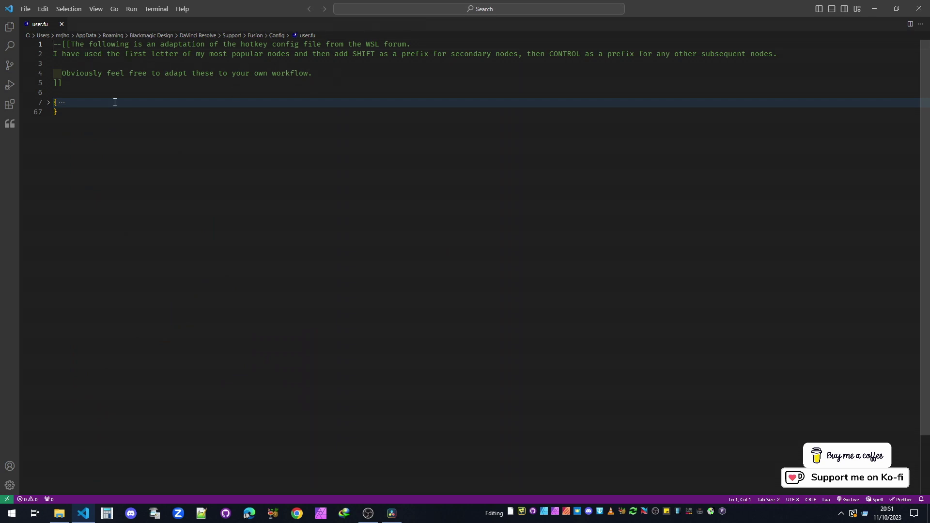
{"action": "left_click", "coordinate": [48, 103]}
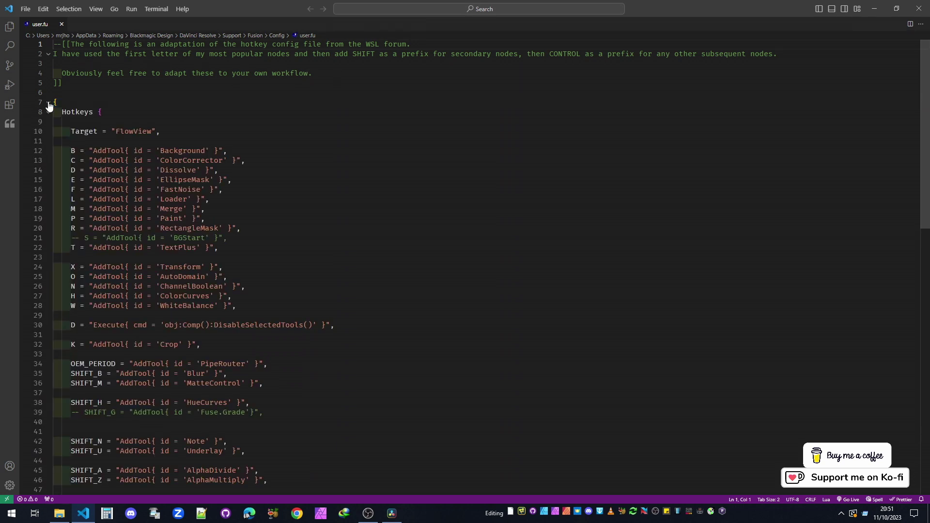
{"action": "left_click", "coordinate": [49, 112]}
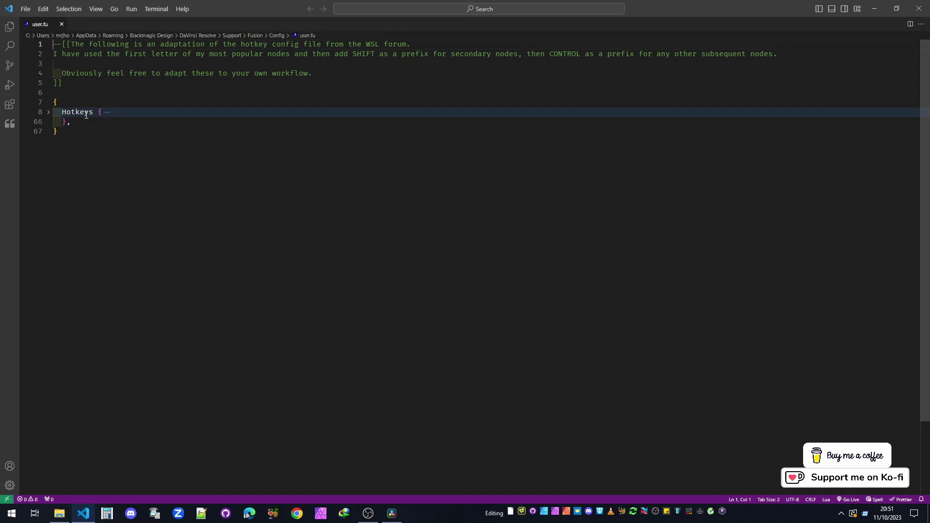
{"action": "left_click", "coordinate": [48, 113]}
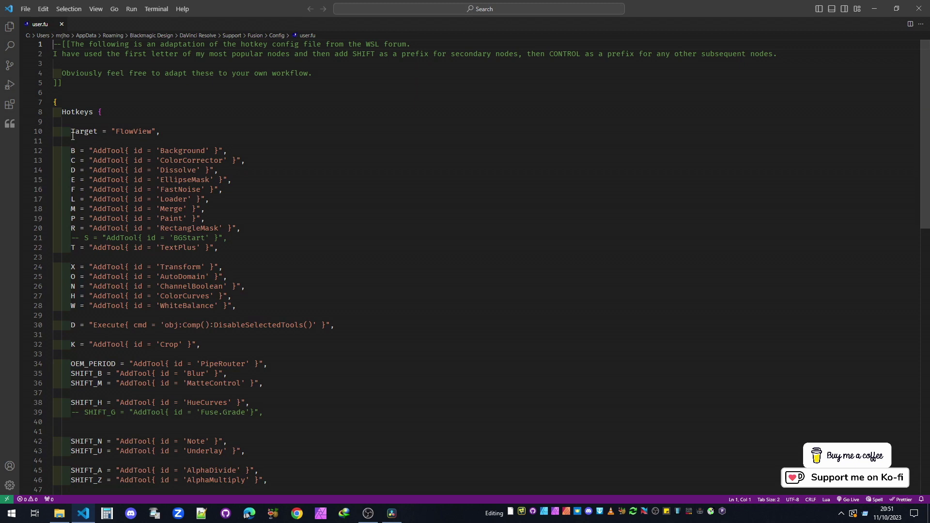
{"action": "left_click", "coordinate": [168, 134]}
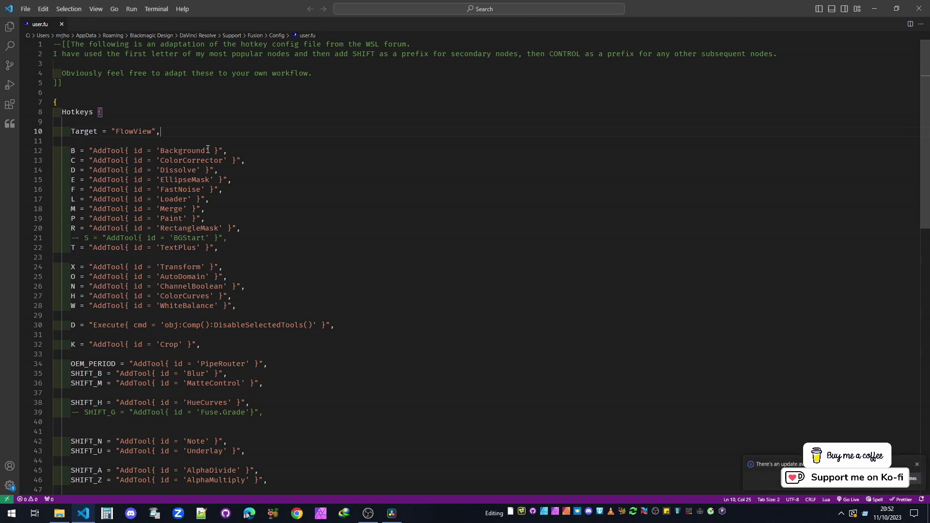
{"action": "scroll", "coordinate": [405, 253], "scroll_direction": "down", "scroll_amount": 1}
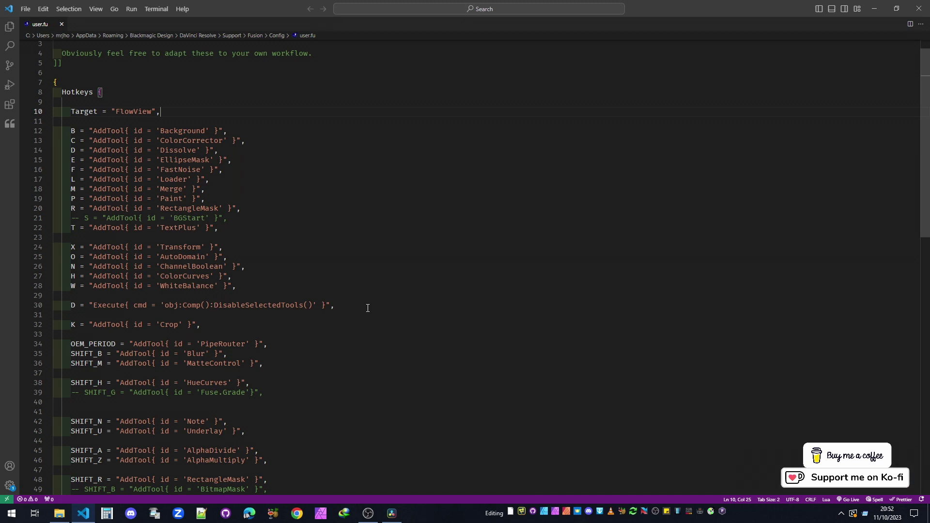
{"action": "scroll", "coordinate": [176, 314], "scroll_direction": "down", "scroll_amount": 2}
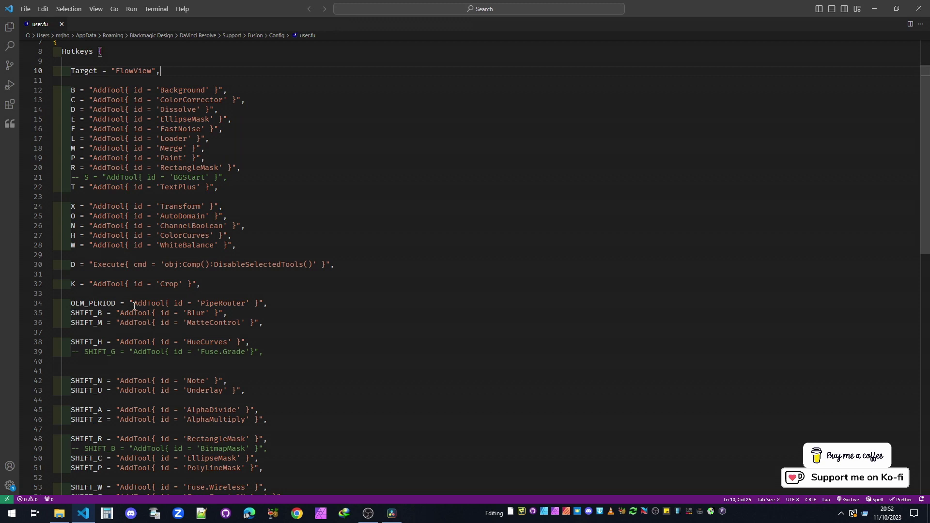
{"action": "scroll", "coordinate": [288, 307], "scroll_direction": "down", "scroll_amount": 1}
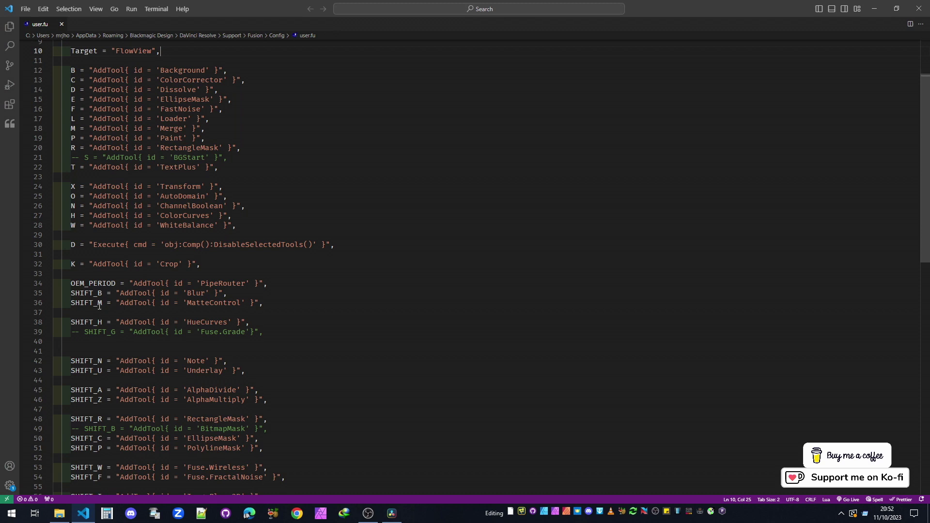
{"action": "scroll", "coordinate": [469, 334], "scroll_direction": "down", "scroll_amount": 9}
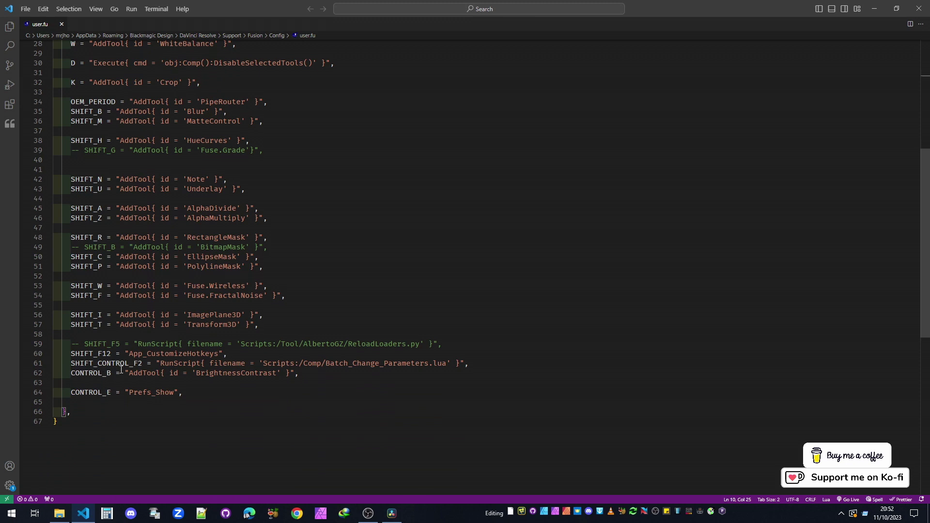
{"action": "left_click", "coordinate": [482, 366]}
Minimise VS Code, close the Config folder window, and pick HotKey Manager from Select Action
{"action": "left_click", "coordinate": [874, 9]}
{"action": "left_click", "coordinate": [641, 100]}
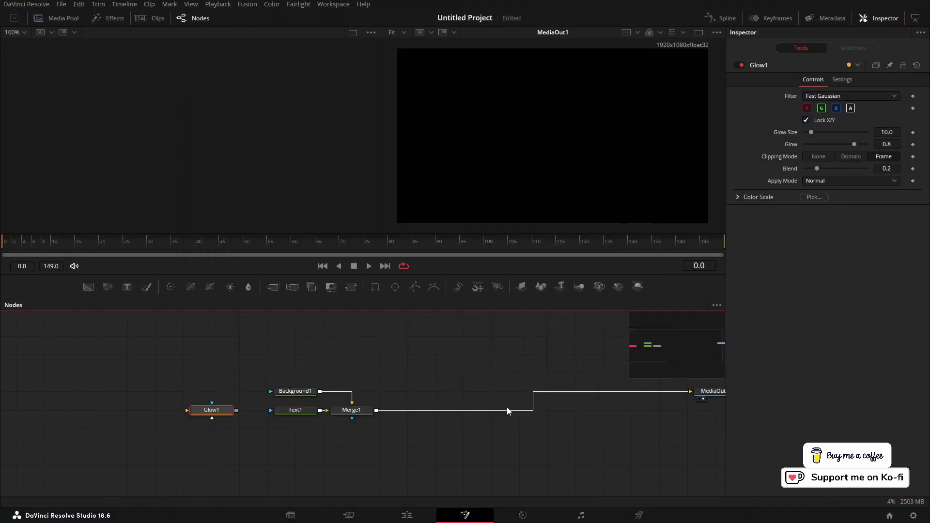
{"action": "key", "text": "ctrl+shift+space"}
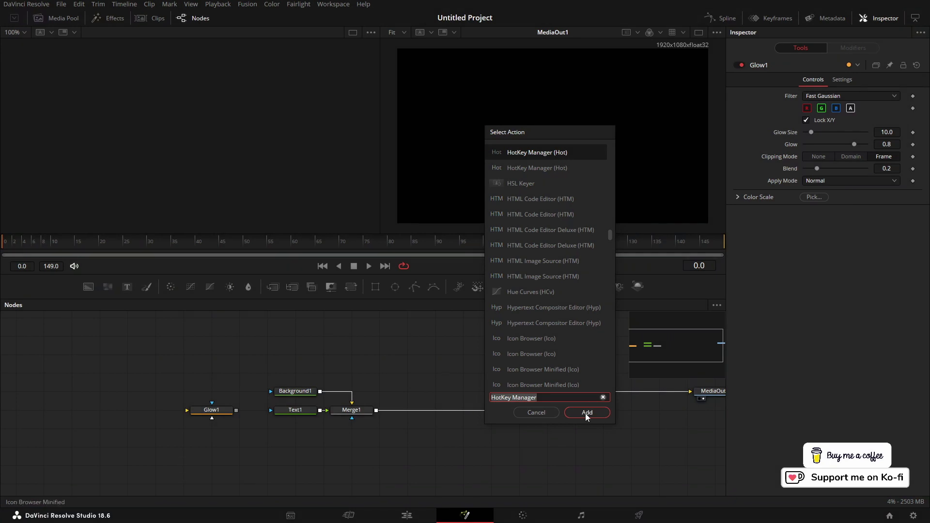
{"action": "left_click", "coordinate": [585, 413]}
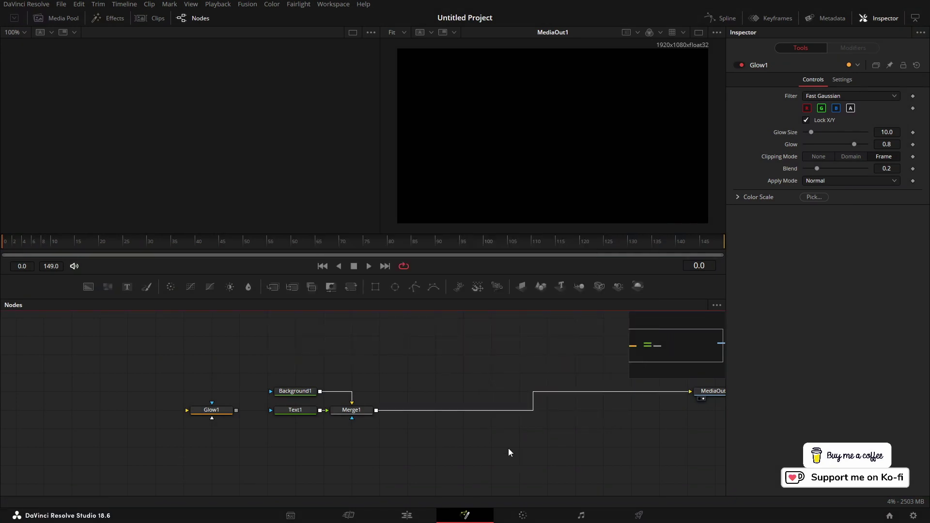